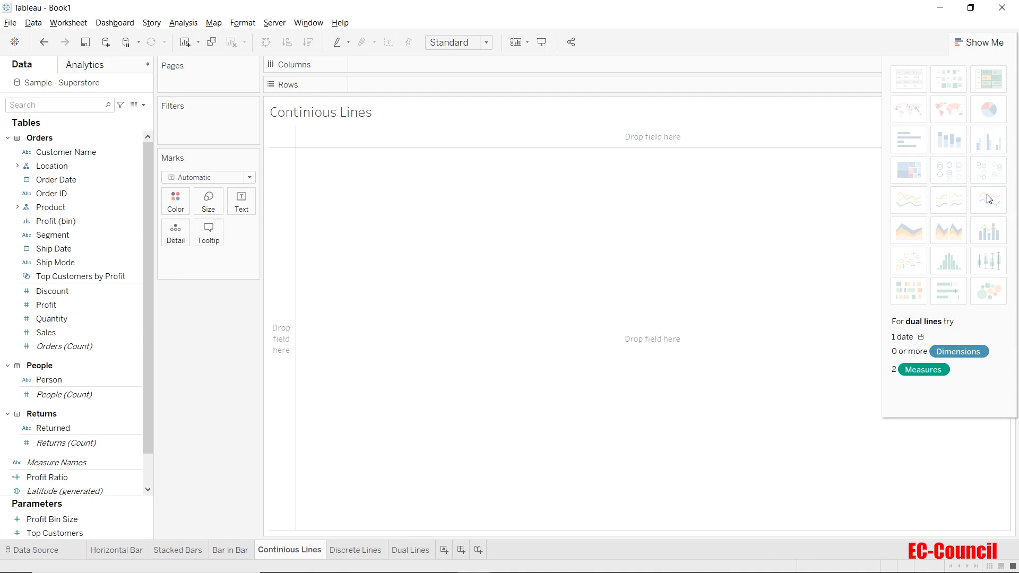
Step: Build a continuous line chart of Profit by Order Date on the Continious Lines sheet
click(990, 45)
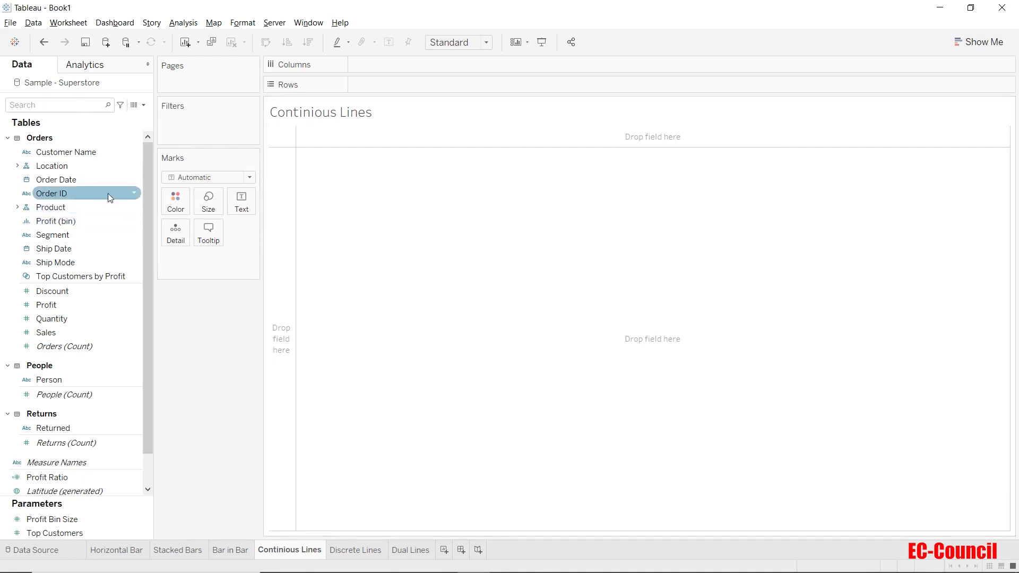
click(82, 179)
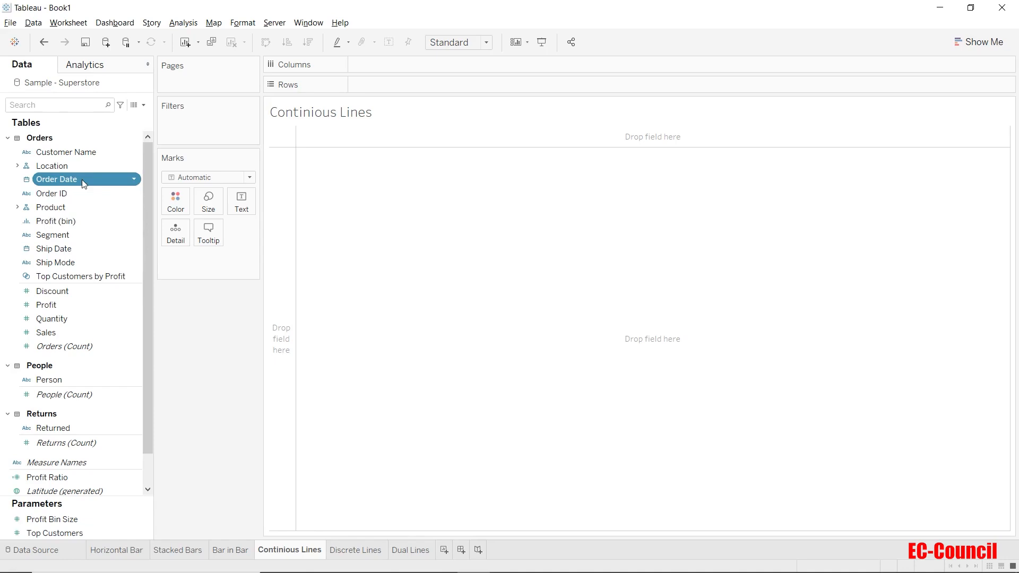
ctrl+click(74, 305)
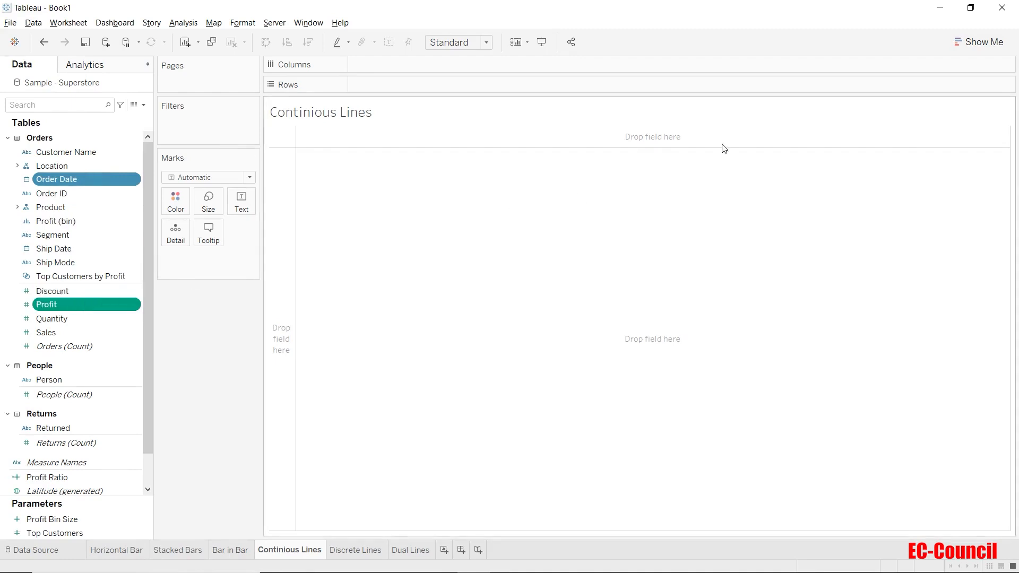
click(964, 40)
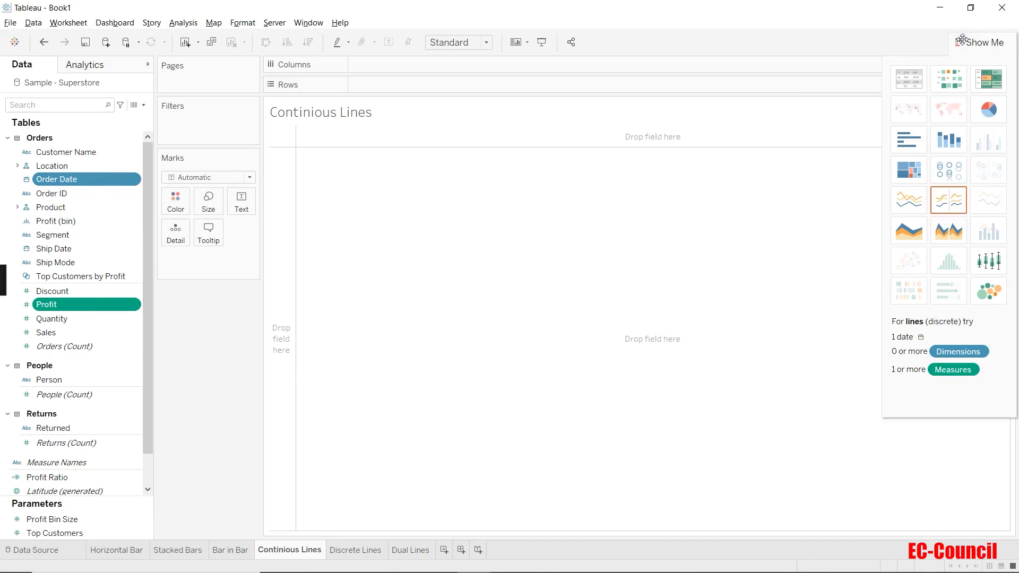
click(908, 200)
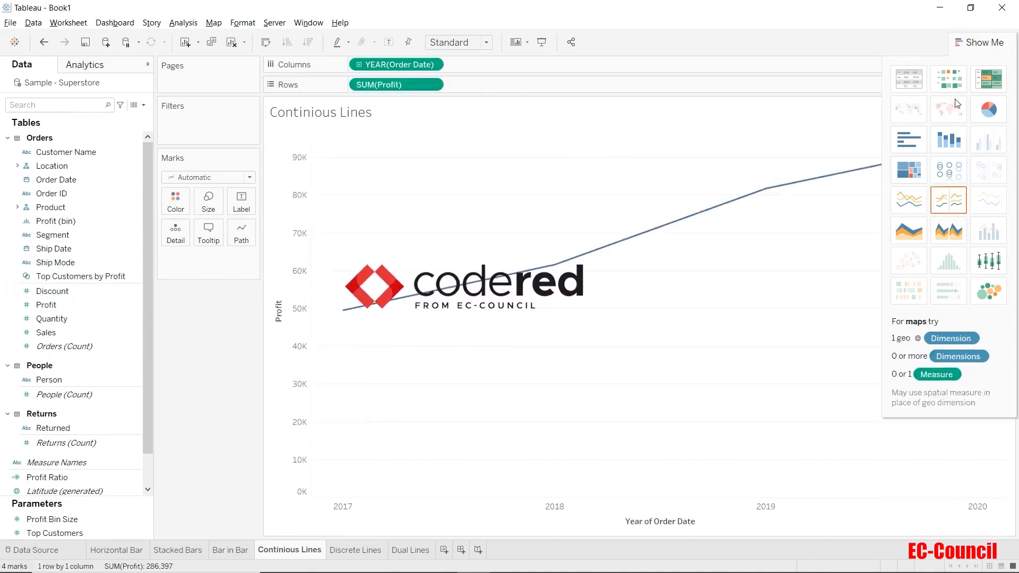
click(978, 49)
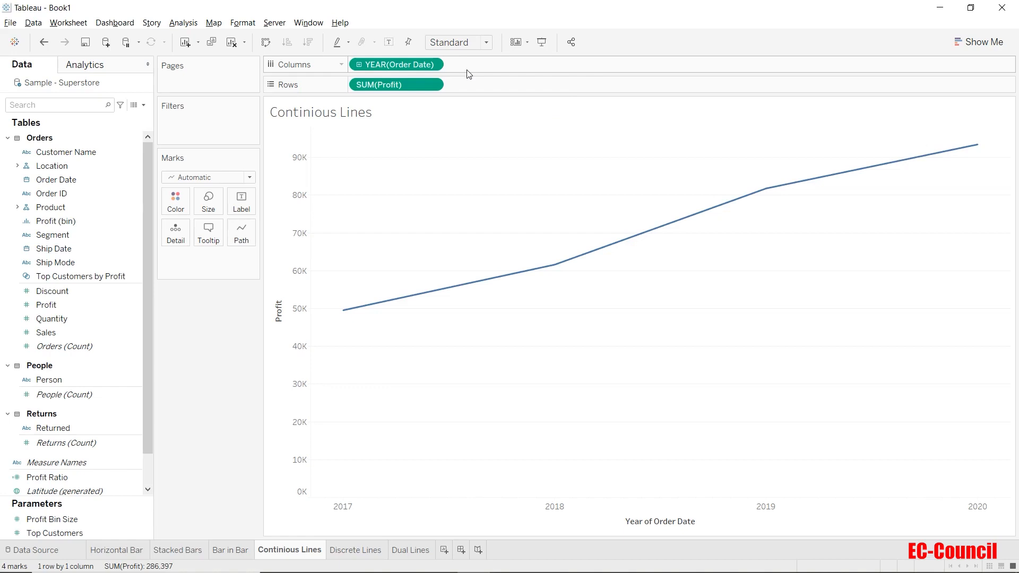
Step: Drill the continuous chart's Order Date down through quarter, month and week to day level
click(358, 64)
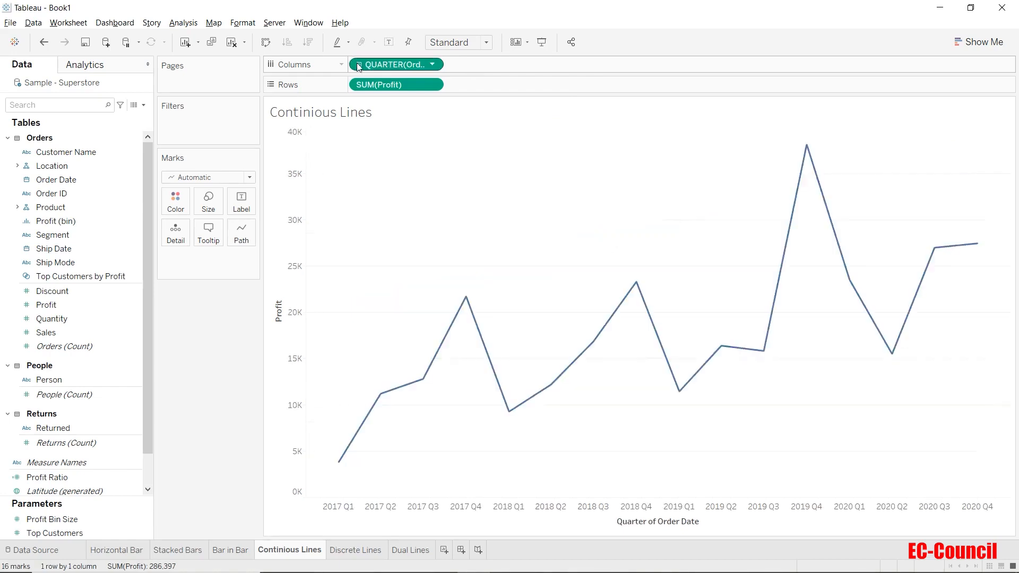
click(359, 64)
click(359, 64)
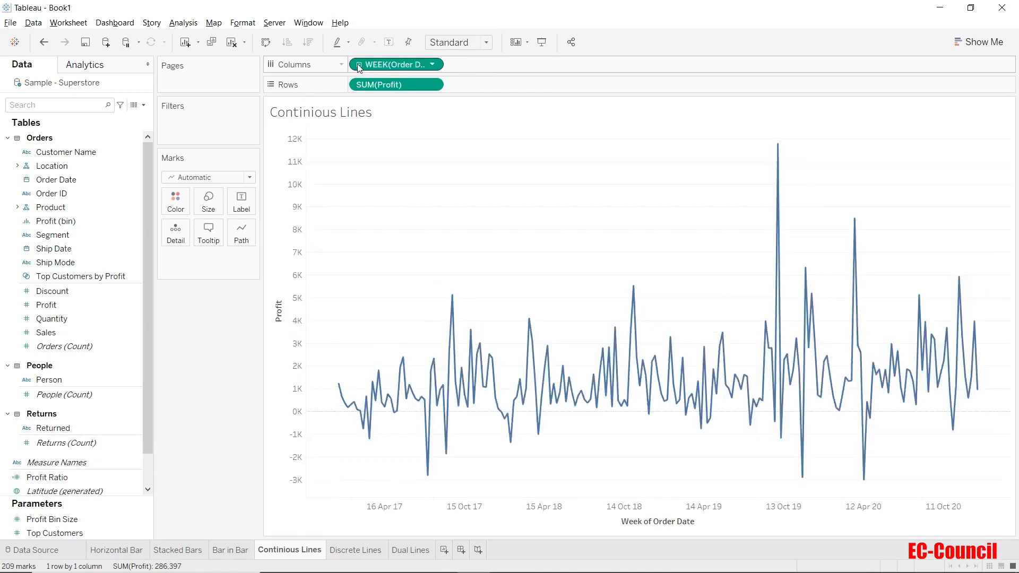
click(359, 64)
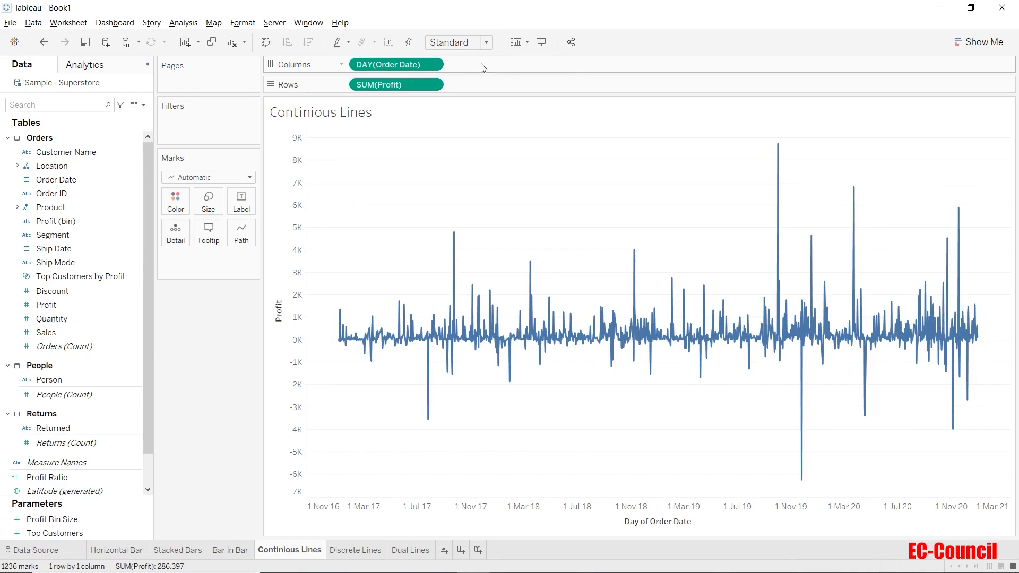
Step: Set a custom date detail of Quarters, as a date value, for Order Date in the continuous chart
click(433, 64)
mouse_move(473, 349)
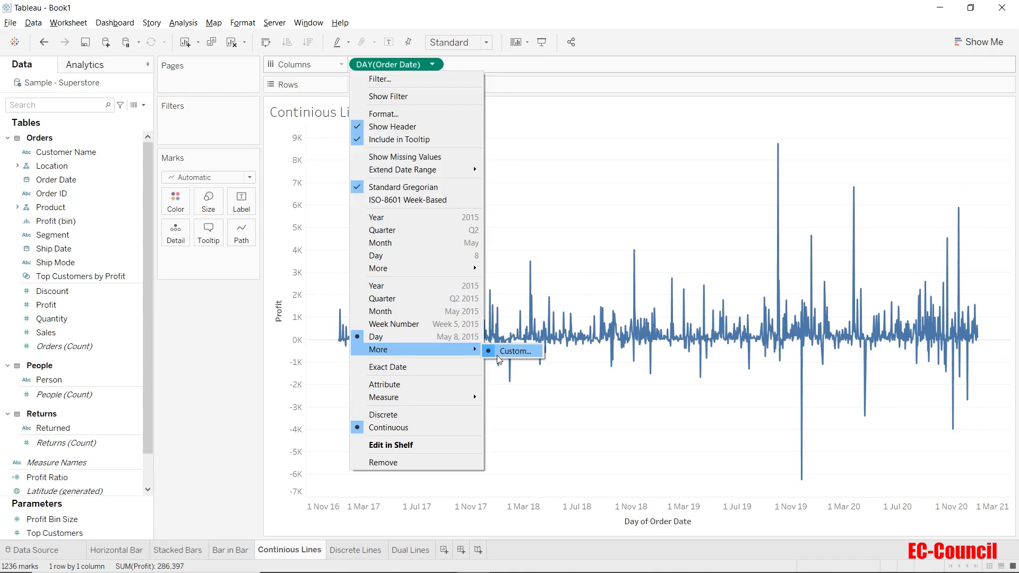
click(499, 353)
click(516, 276)
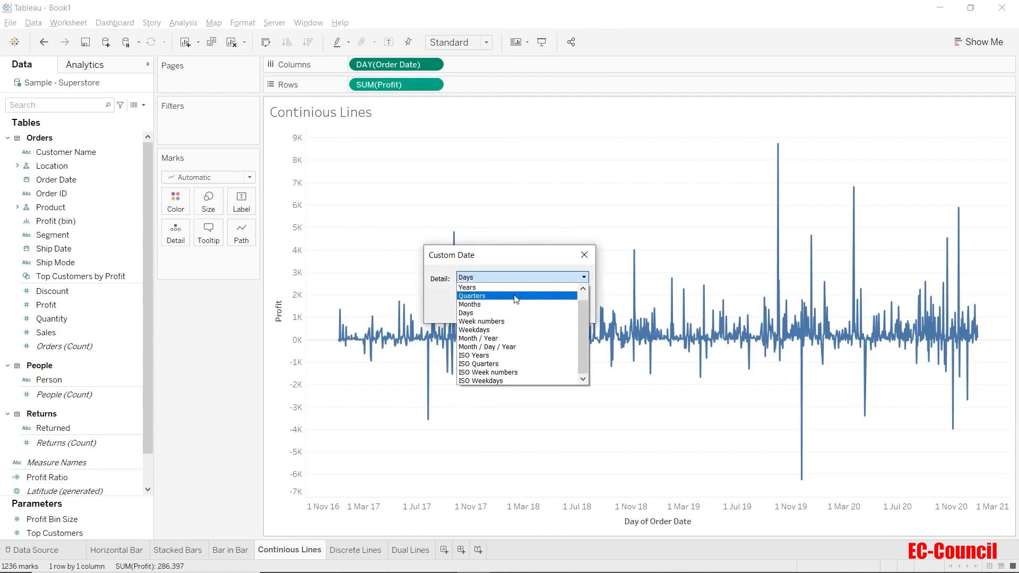
click(515, 296)
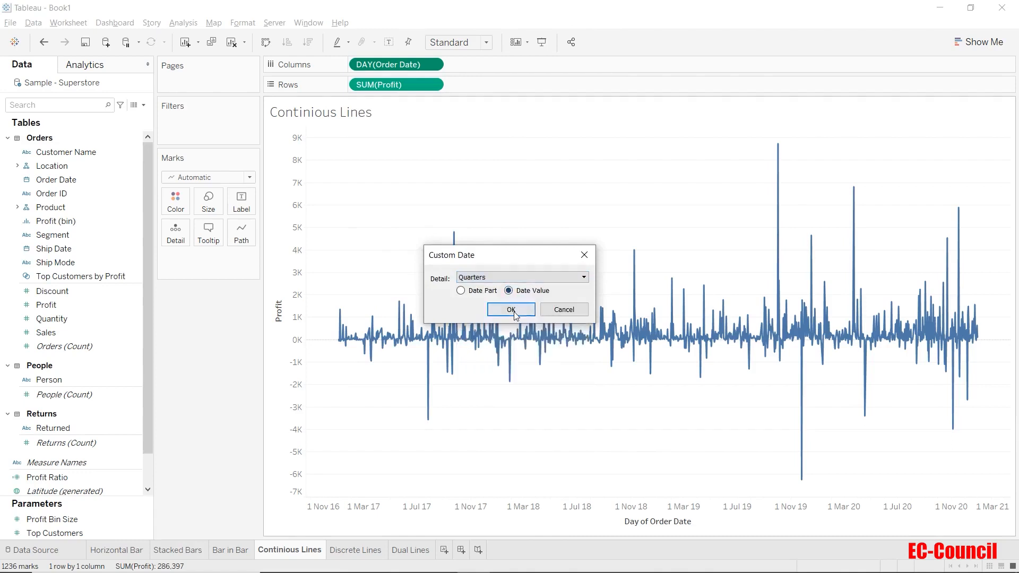
click(511, 309)
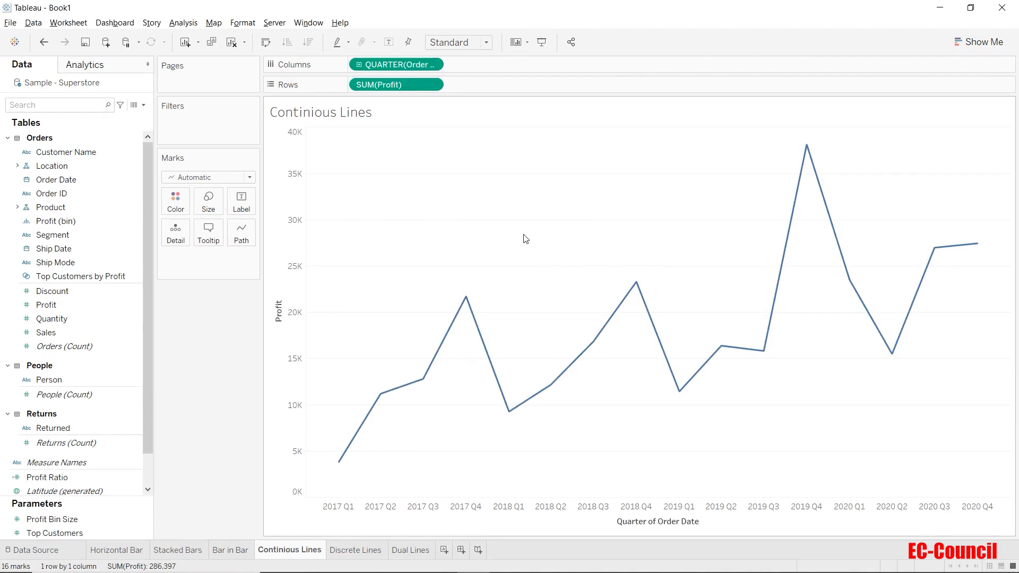
Step: Plot Profit by the exact Order Date and show mark labels only for the minimum and maximum values
click(434, 64)
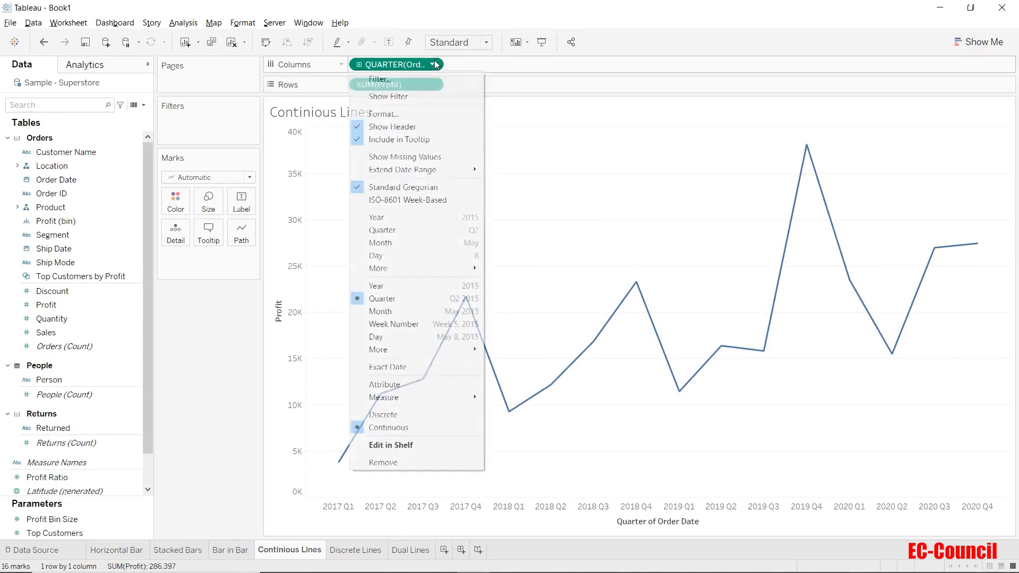
click(400, 367)
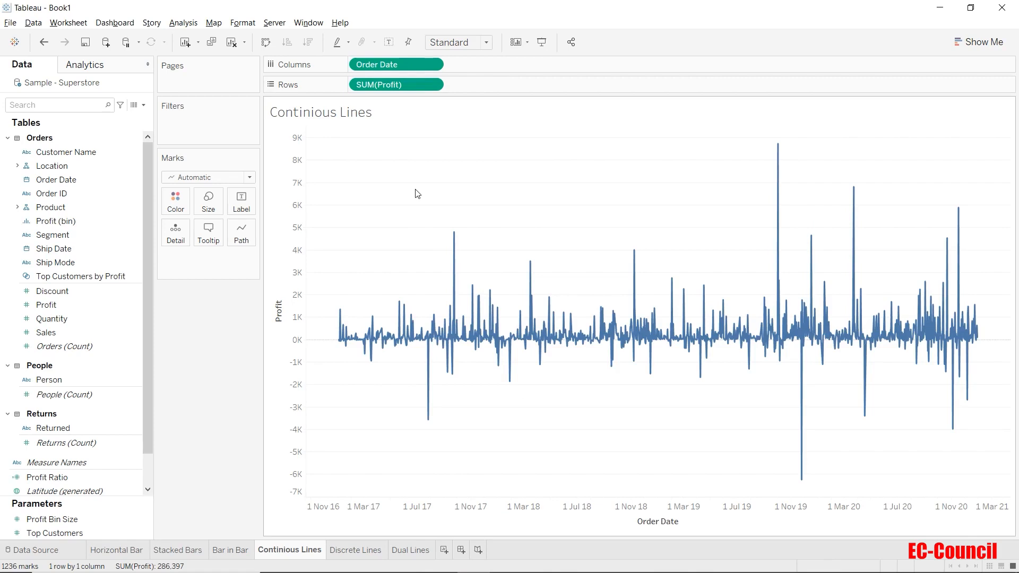
click(253, 204)
click(267, 230)
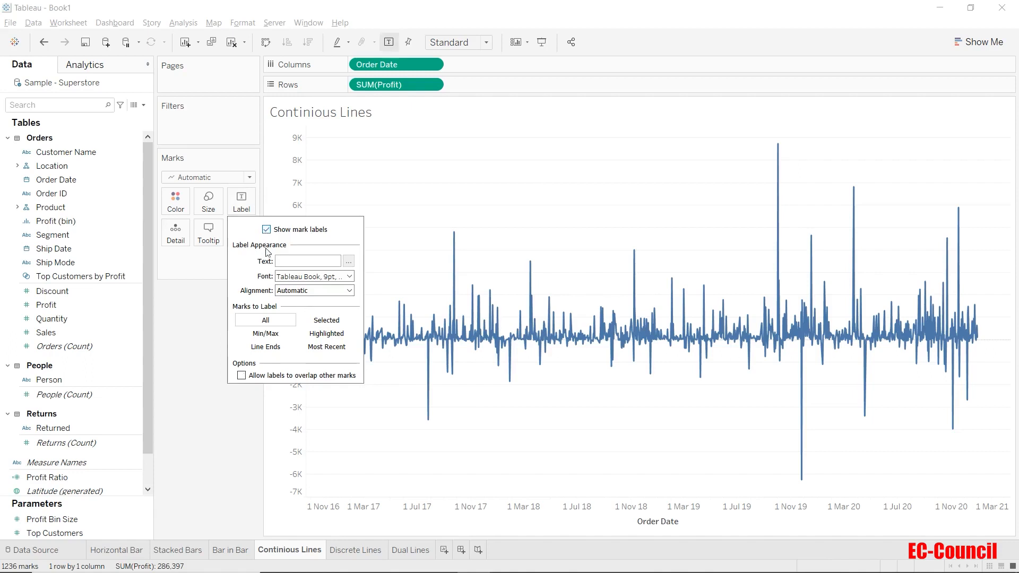
click(268, 333)
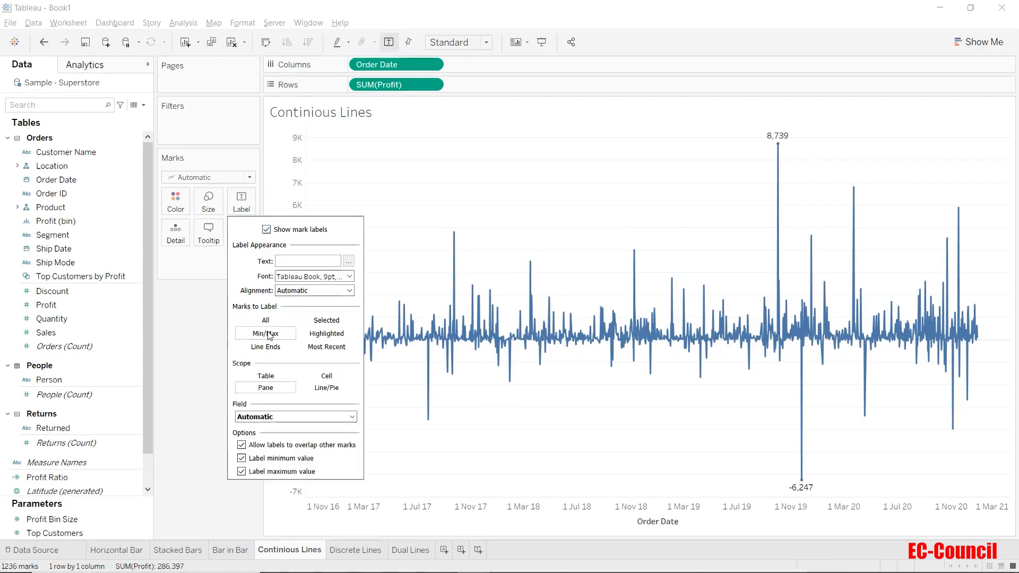
click(198, 337)
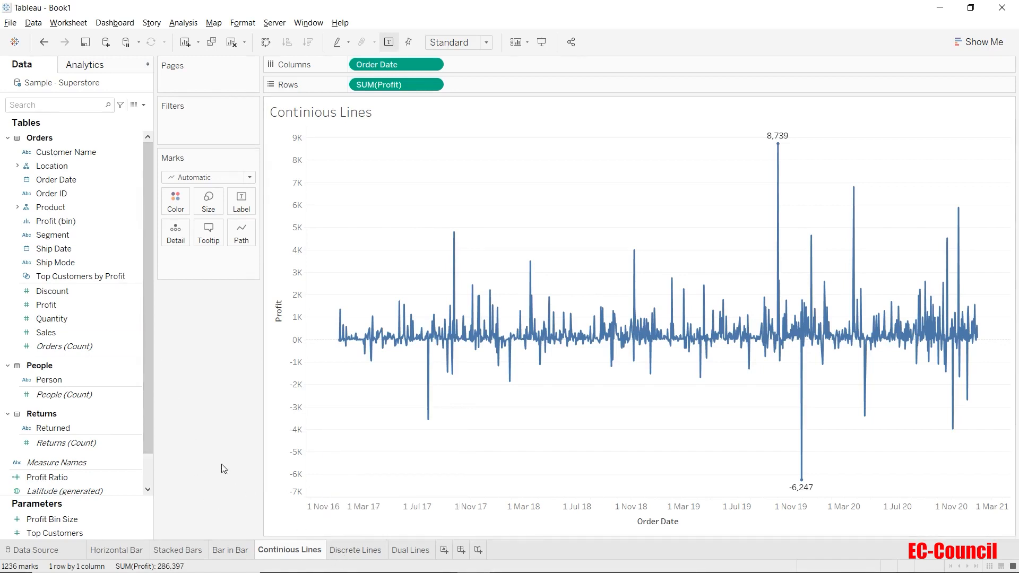
Step: Build a discrete line chart of Profit by Order Date on the Discrete Lines sheet
click(345, 550)
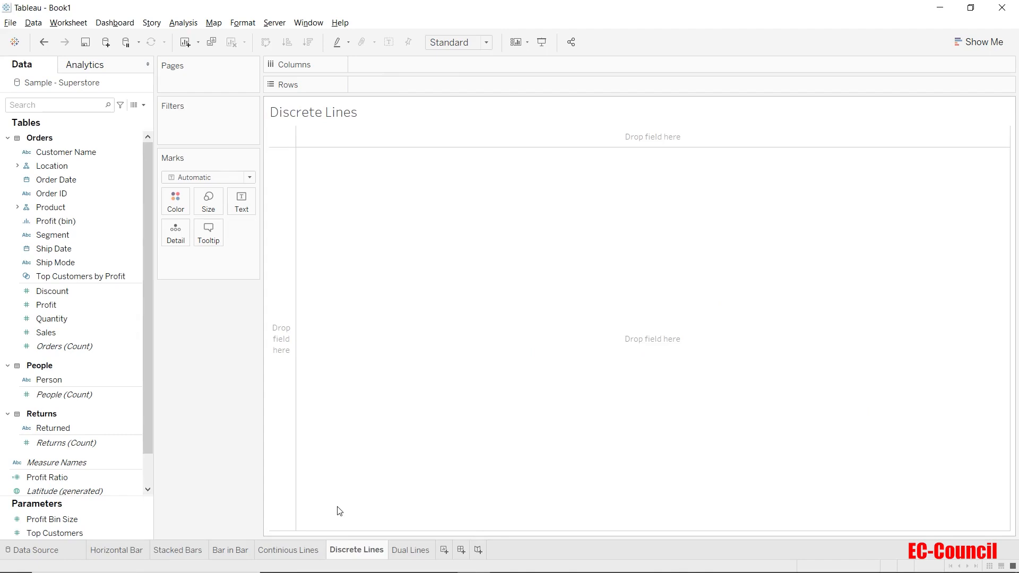
click(104, 192)
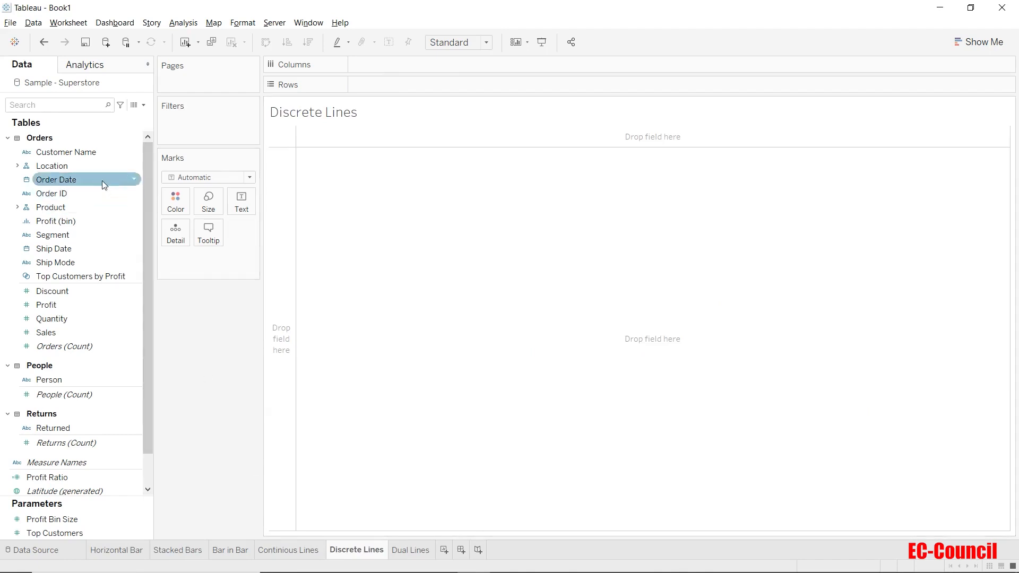
click(102, 181)
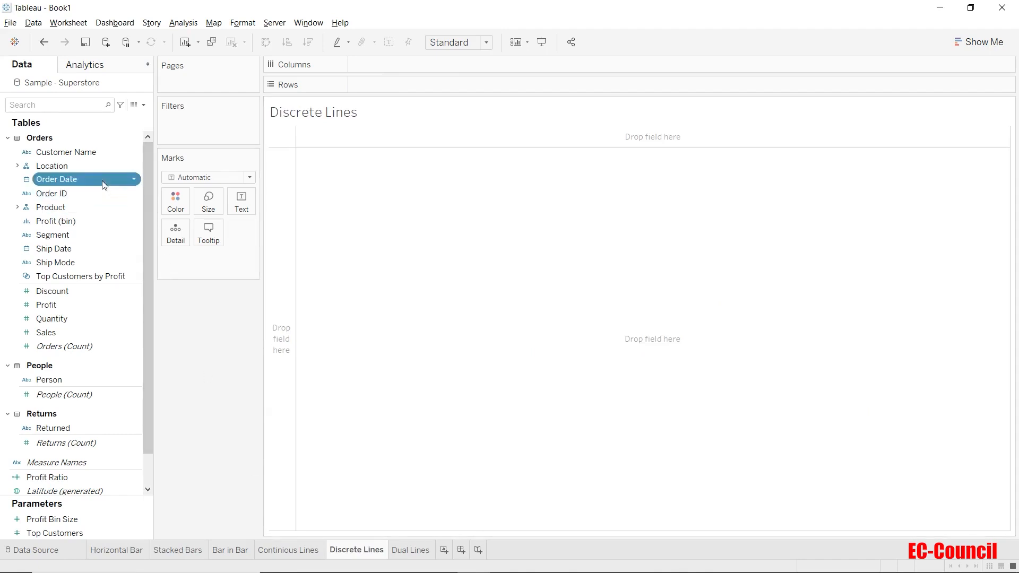
ctrl+click(87, 304)
ctrl+click(84, 307)
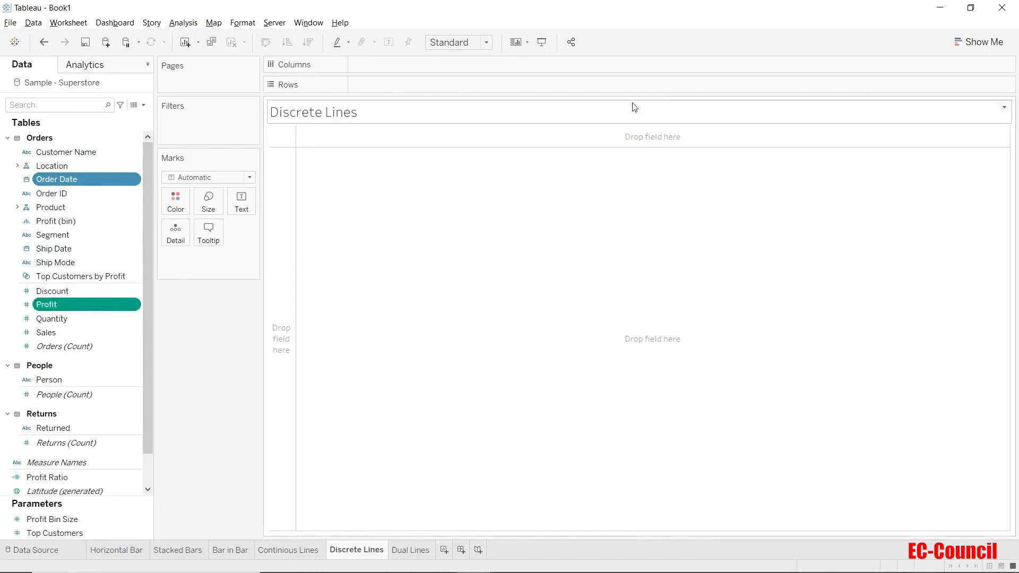
click(963, 35)
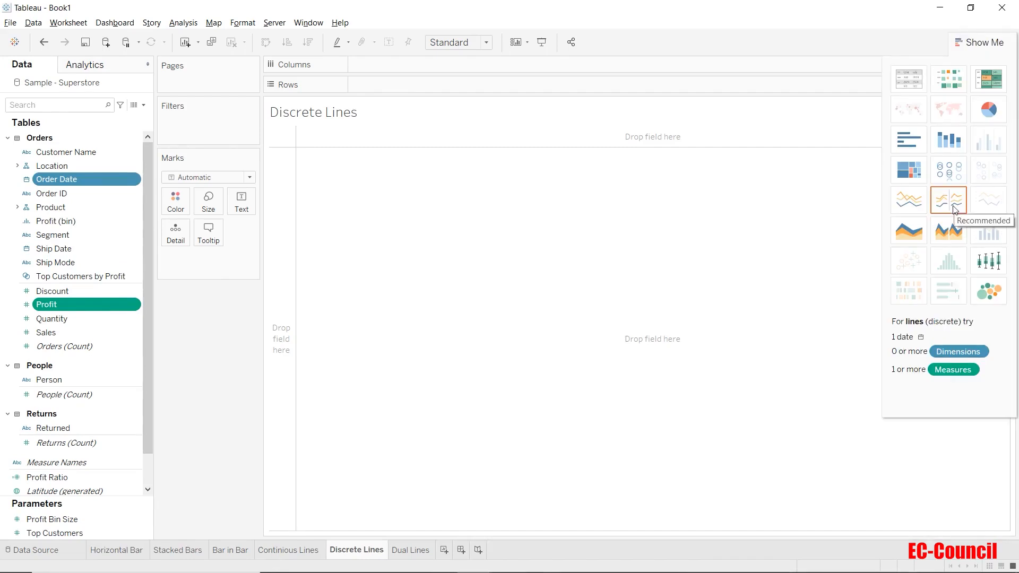
click(955, 208)
click(970, 47)
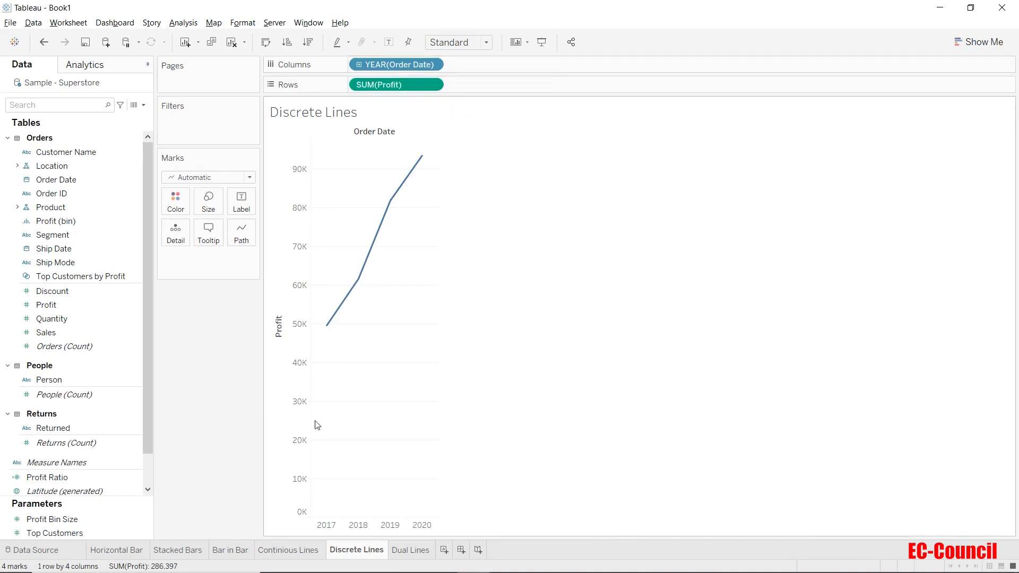
Step: Compare the Continious Lines sheet with the discrete one, and expand the discrete chart's Order Date years into quarters
click(288, 550)
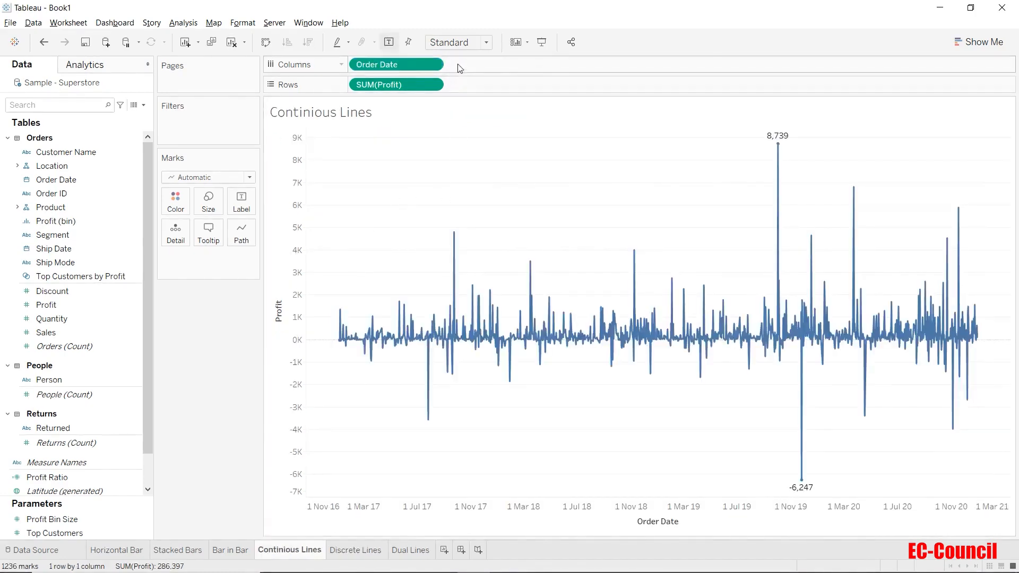
click(356, 550)
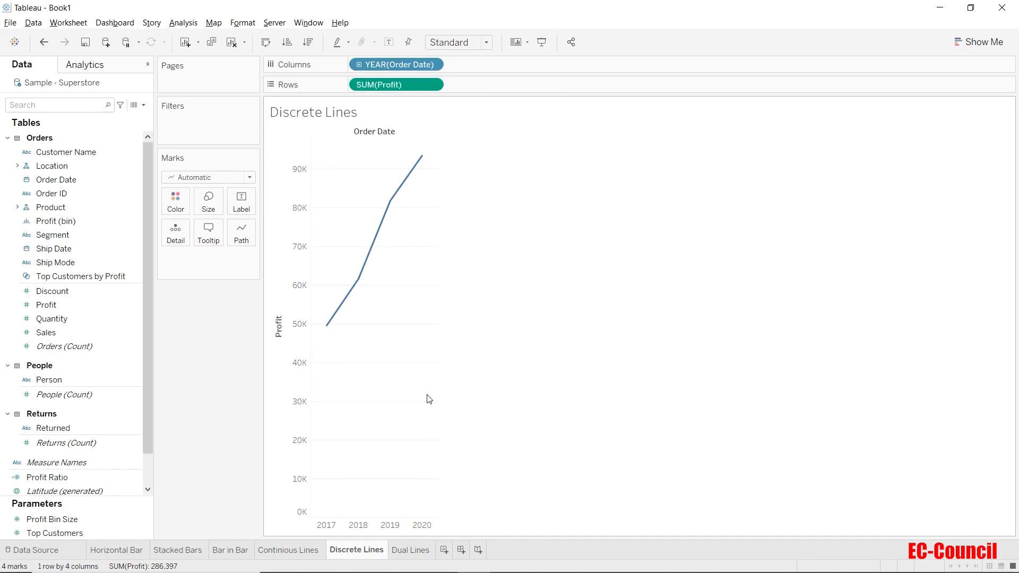
click(25, 238)
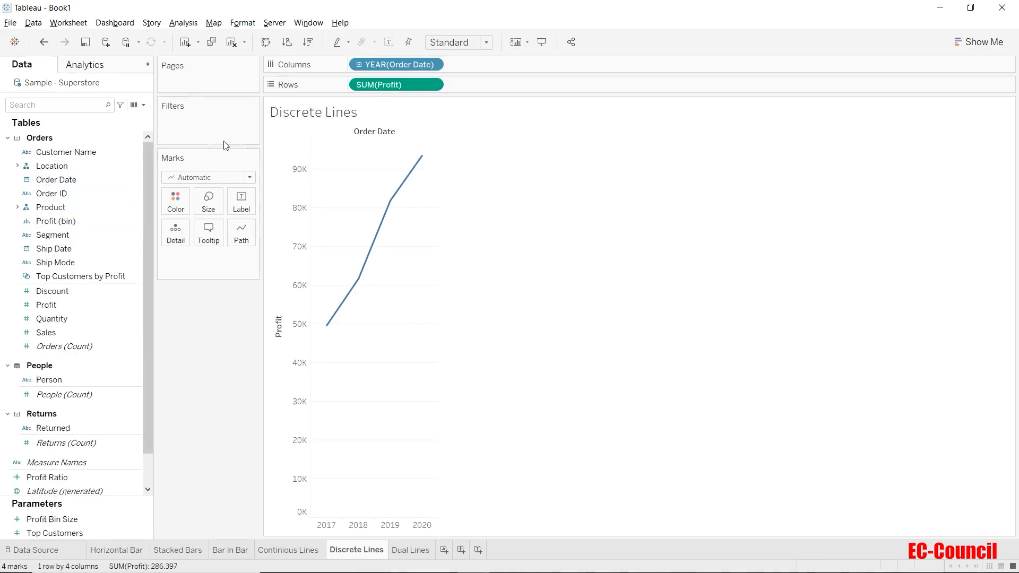
click(358, 65)
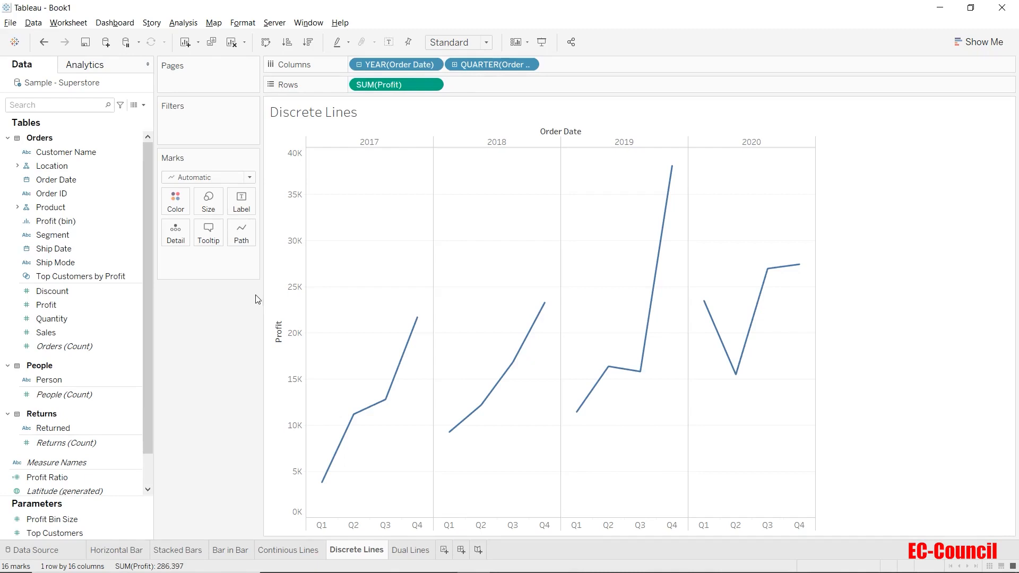
Step: Build a dual lines chart of Profit and Sales by Order Date on the Dual Lines sheet
click(393, 550)
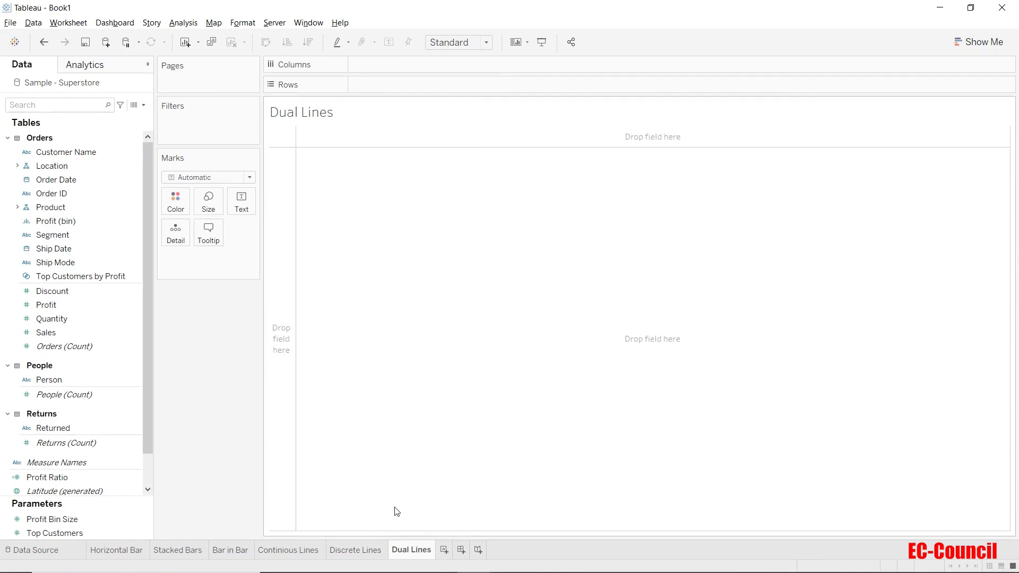
click(95, 179)
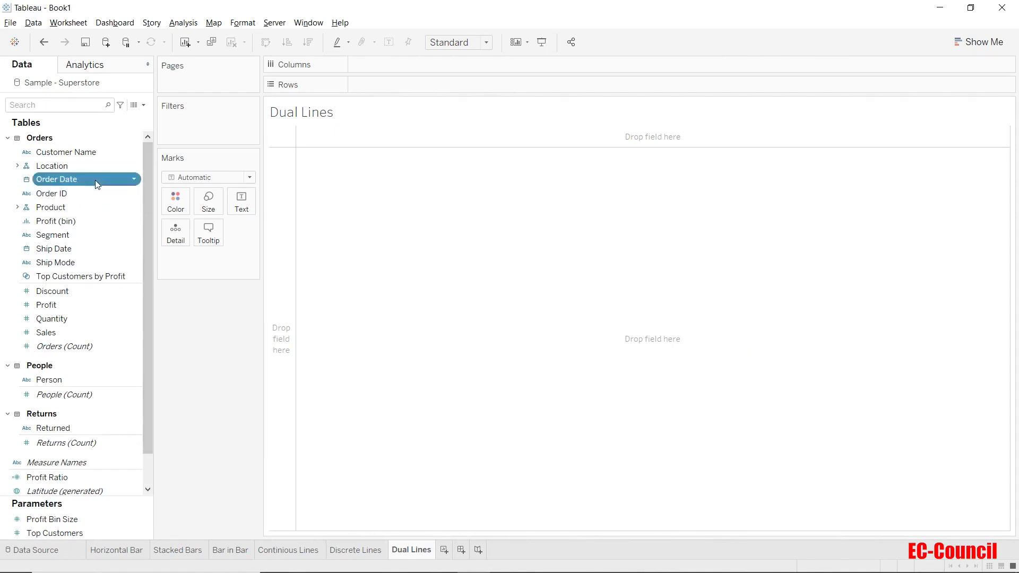
ctrl+click(86, 307)
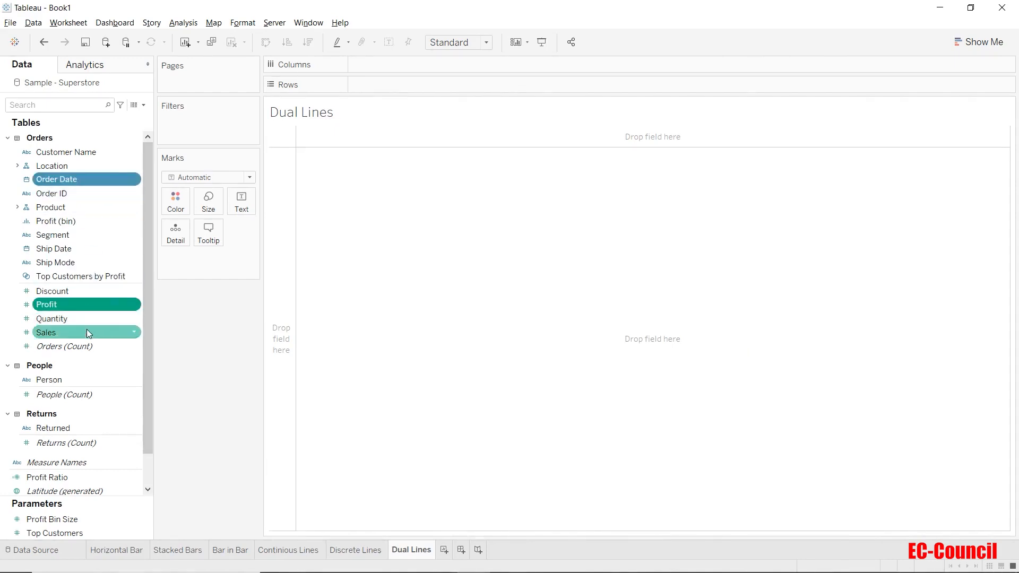
ctrl+click(88, 329)
click(989, 42)
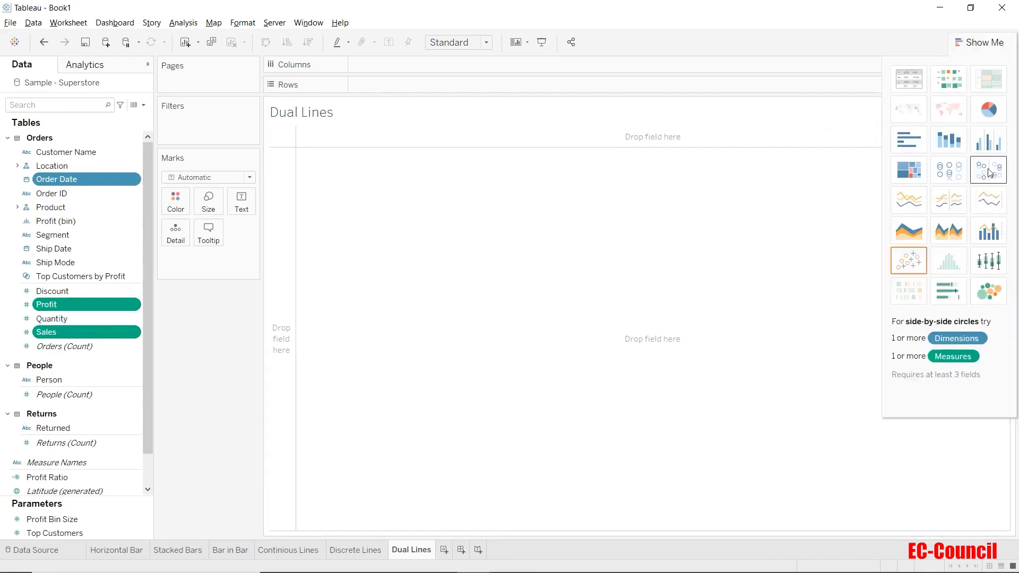
click(992, 206)
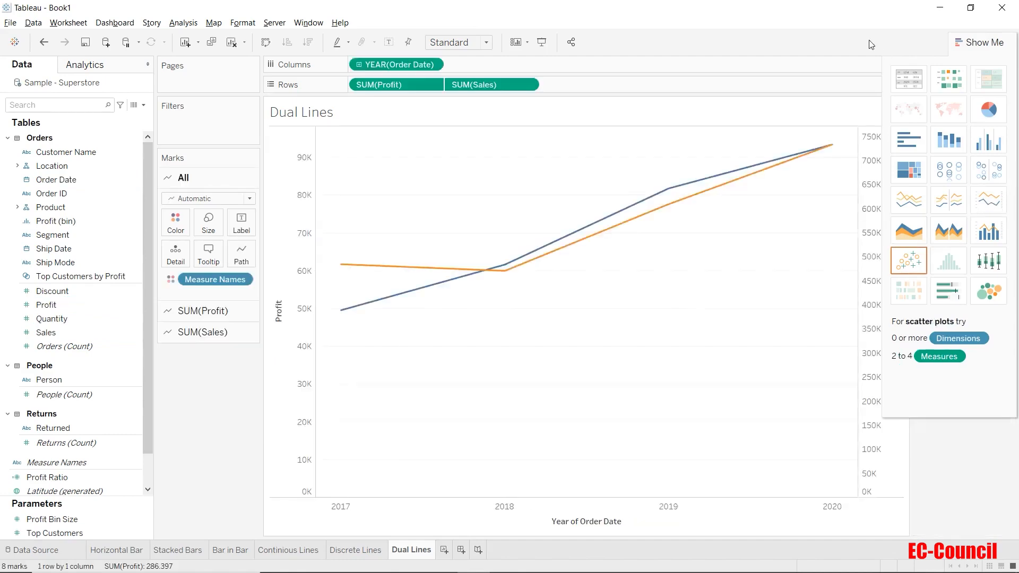
click(972, 39)
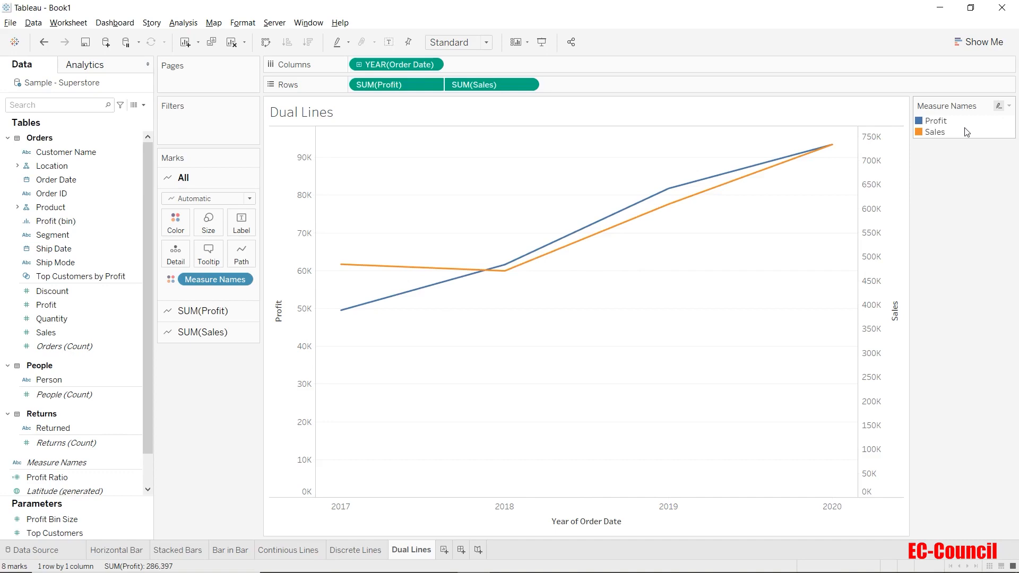
Step: Synchronize the Sales axis with the Profit axis and drill the dual chart's Order Date down to week level
right_click(880, 225)
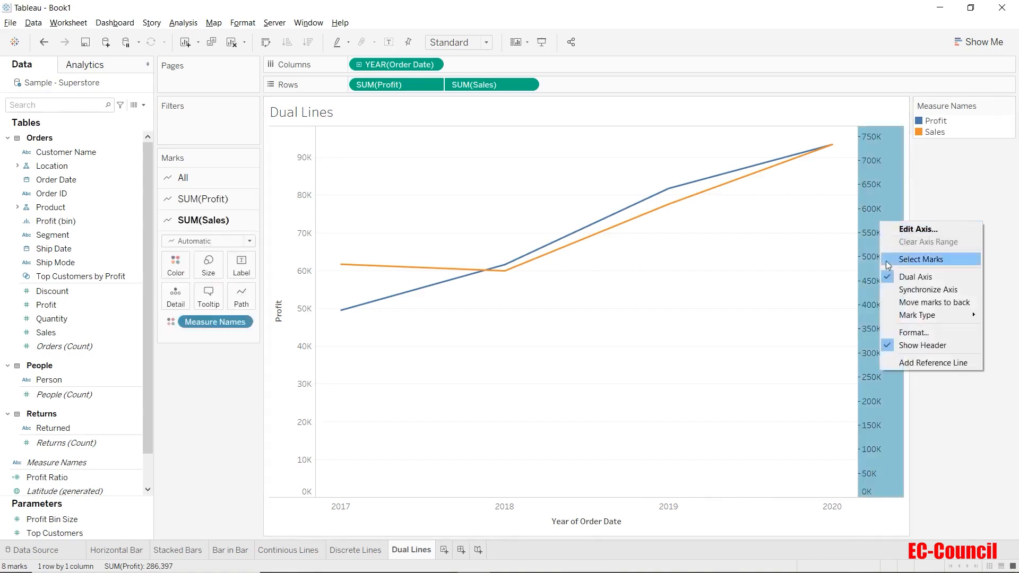
click(890, 291)
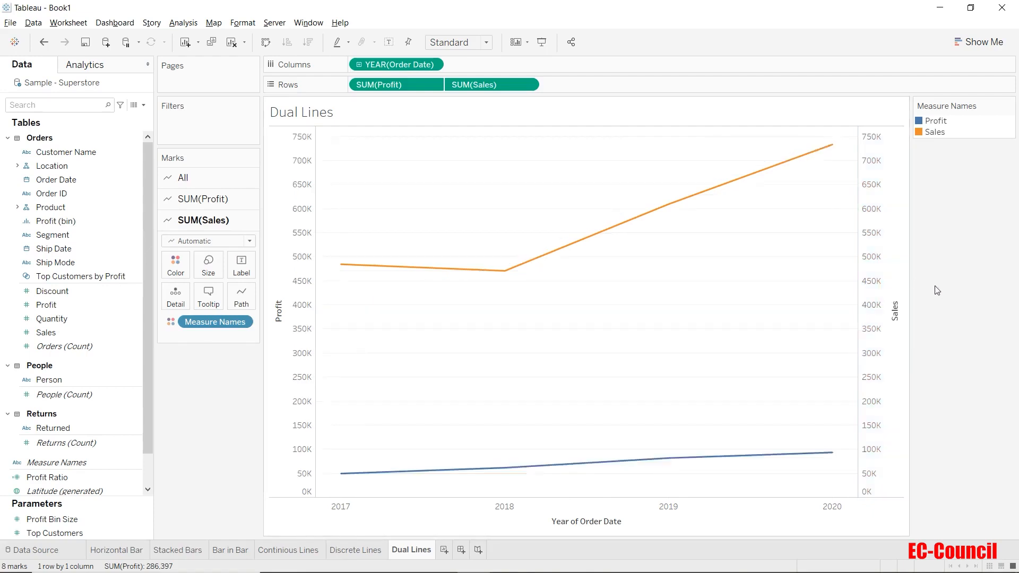
click(359, 63)
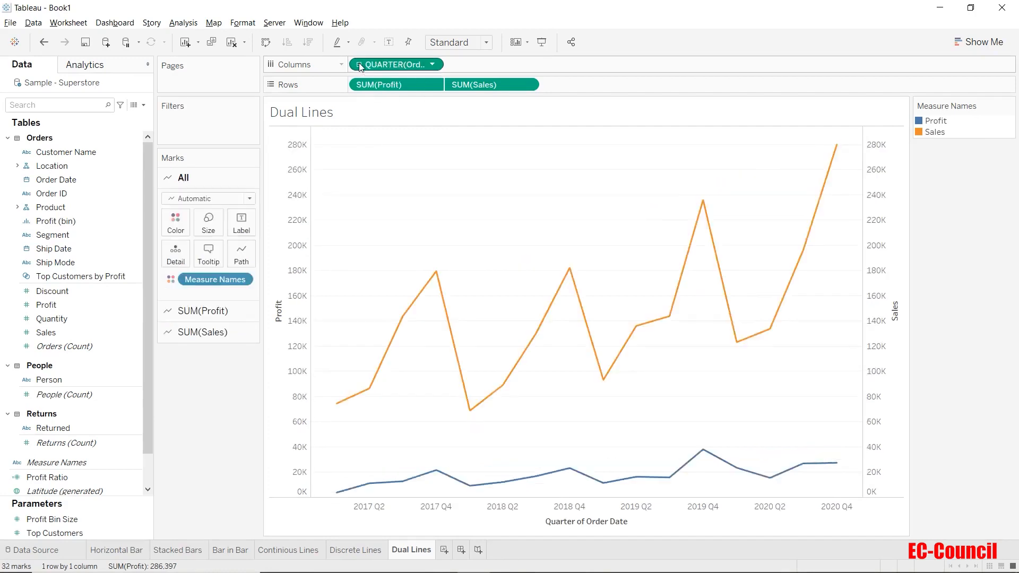
click(359, 63)
click(359, 63)
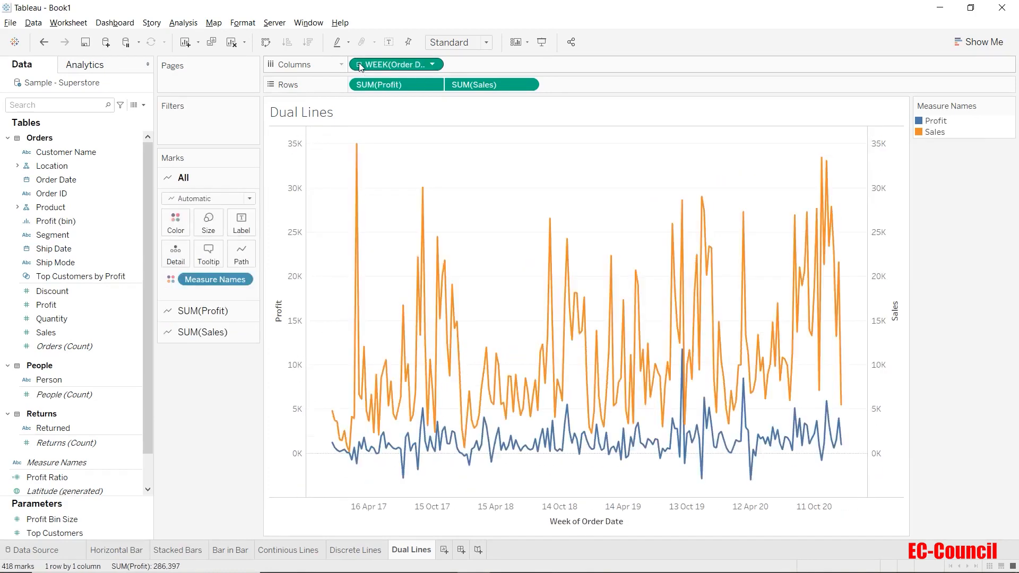